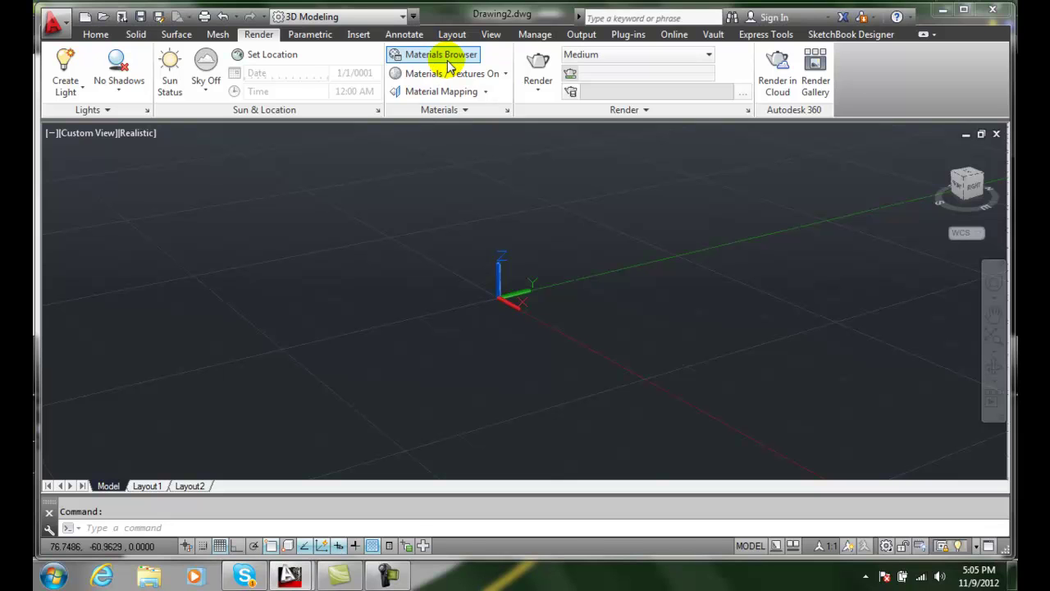
pyautogui.click(446, 56)
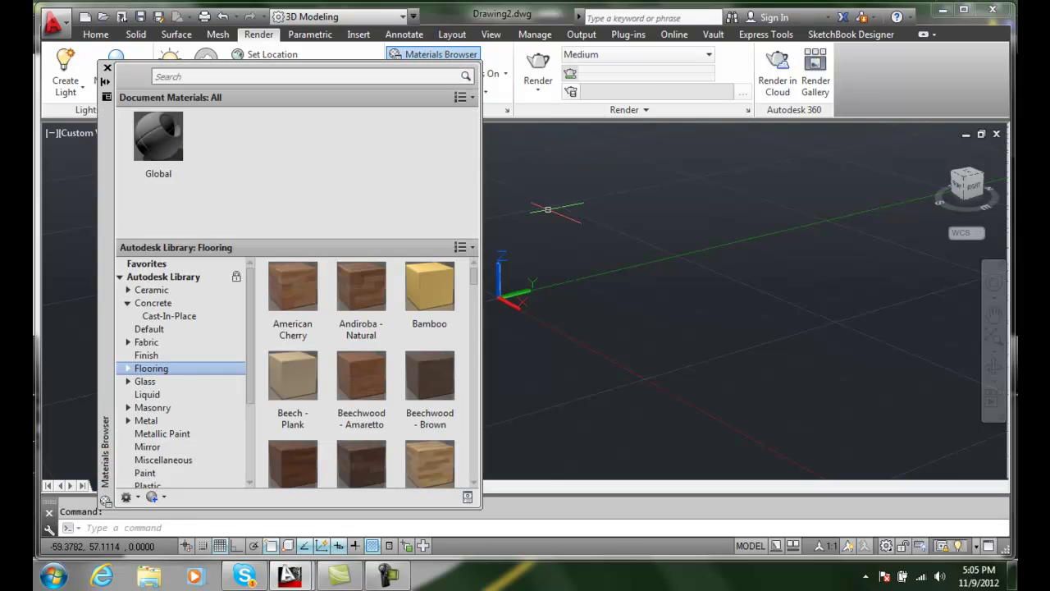
pyautogui.scroll(-1, 463, 394)
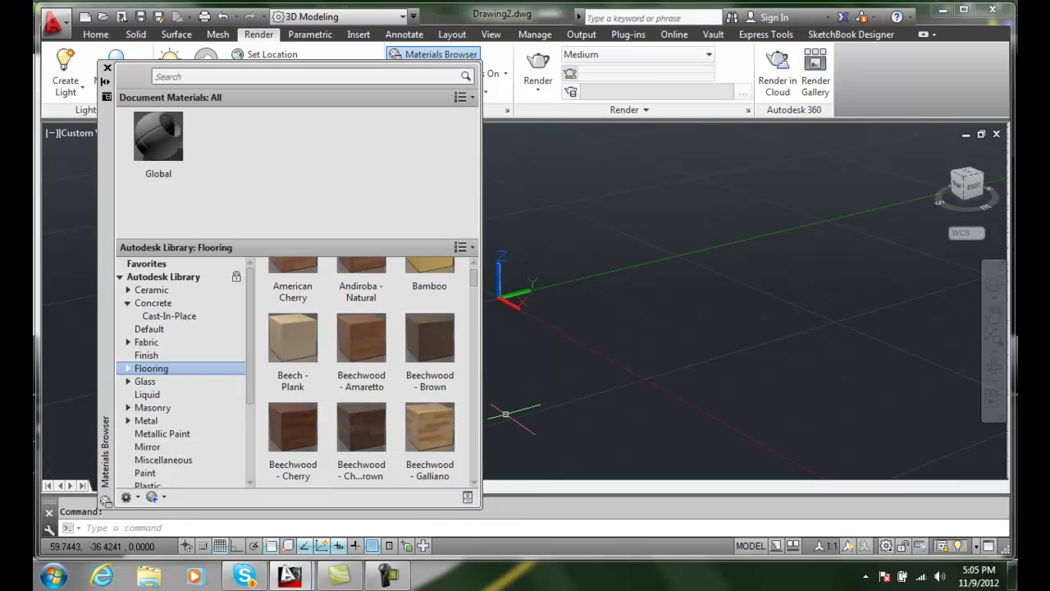
pyautogui.scroll(1, 475, 282)
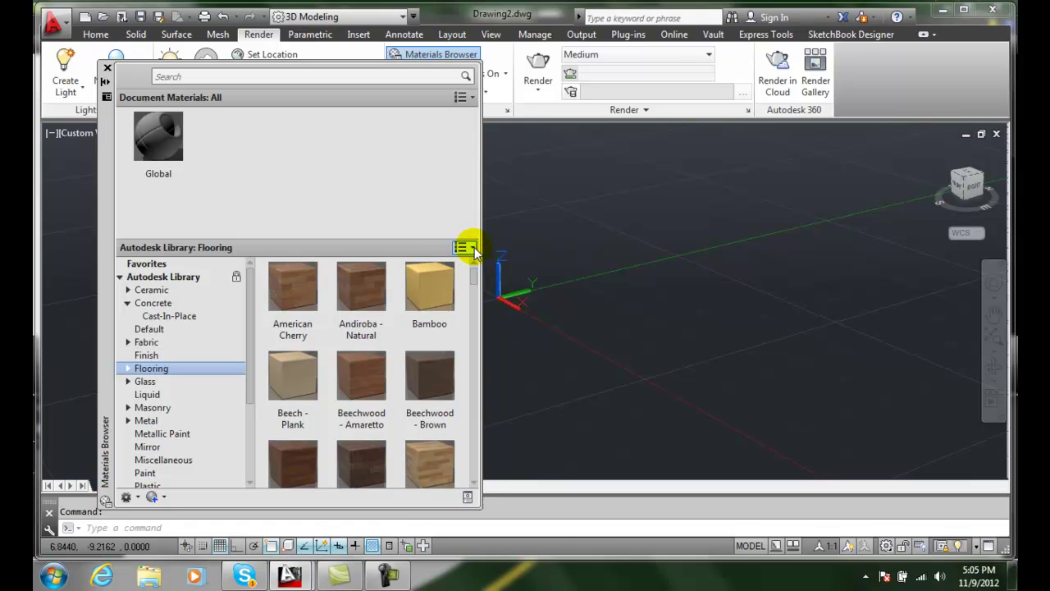
pyautogui.click(471, 248)
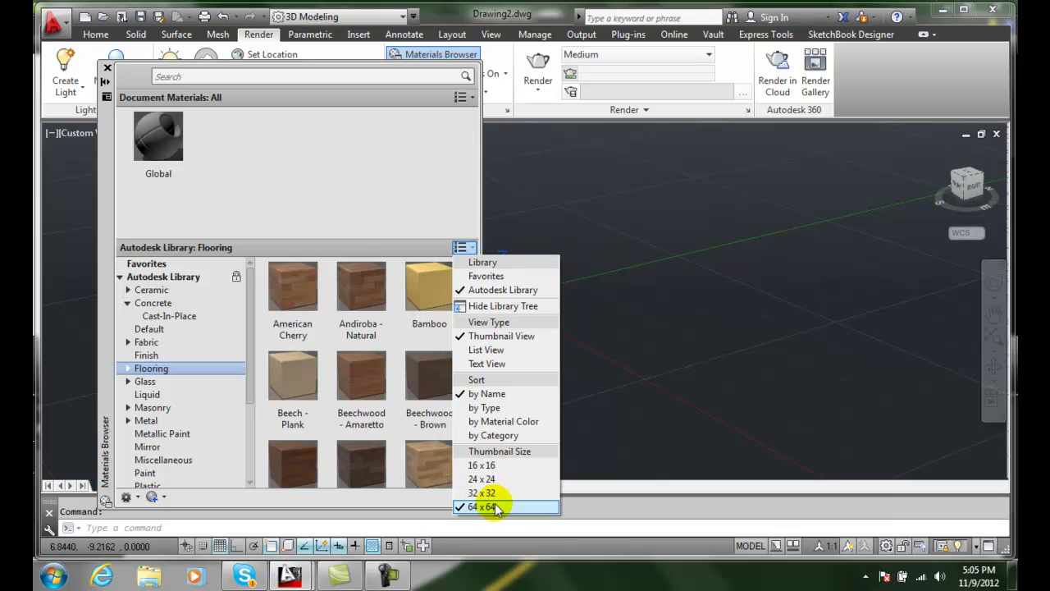
pyautogui.click(517, 349)
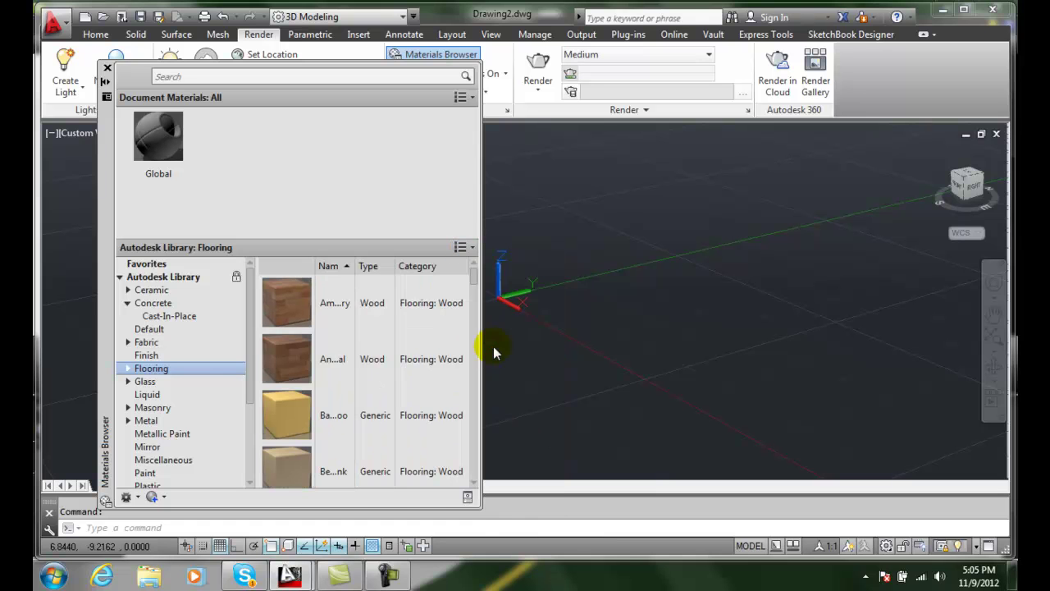
pyautogui.click(463, 247)
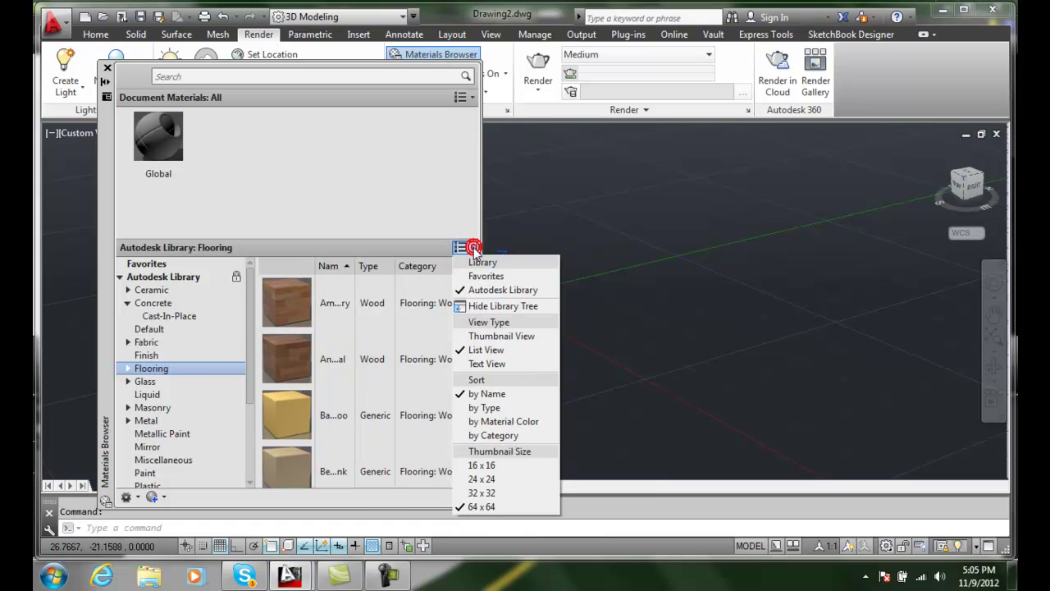
pyautogui.click(499, 366)
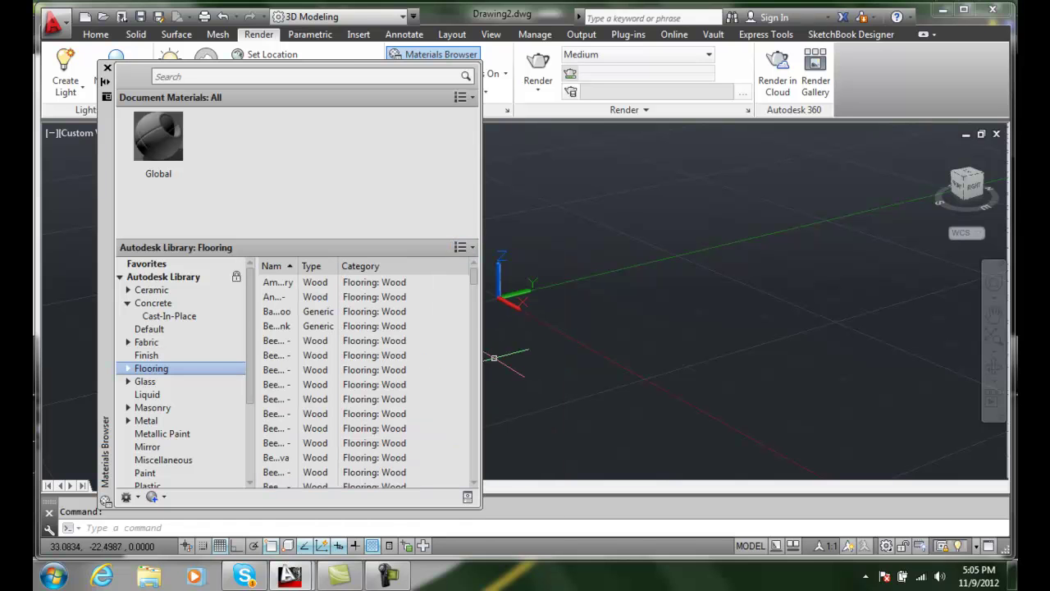
pyautogui.click(473, 250)
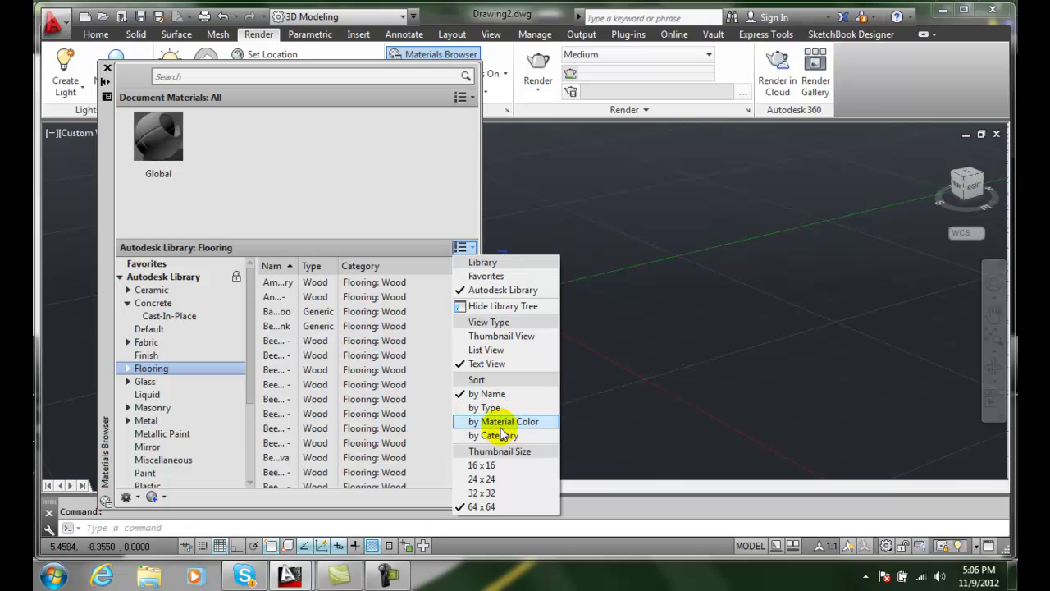
pyautogui.click(502, 337)
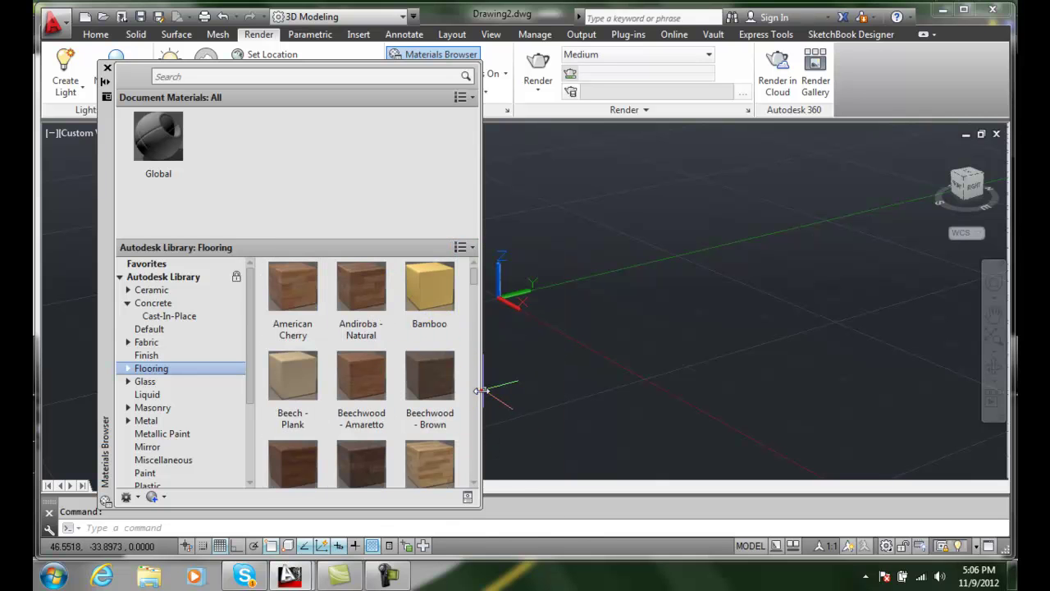
# Enlarge the Materials Browser, move it toward the top-left, and heighten the library section
pyautogui.moveTo(480, 391); pyautogui.dragTo(484, 393)
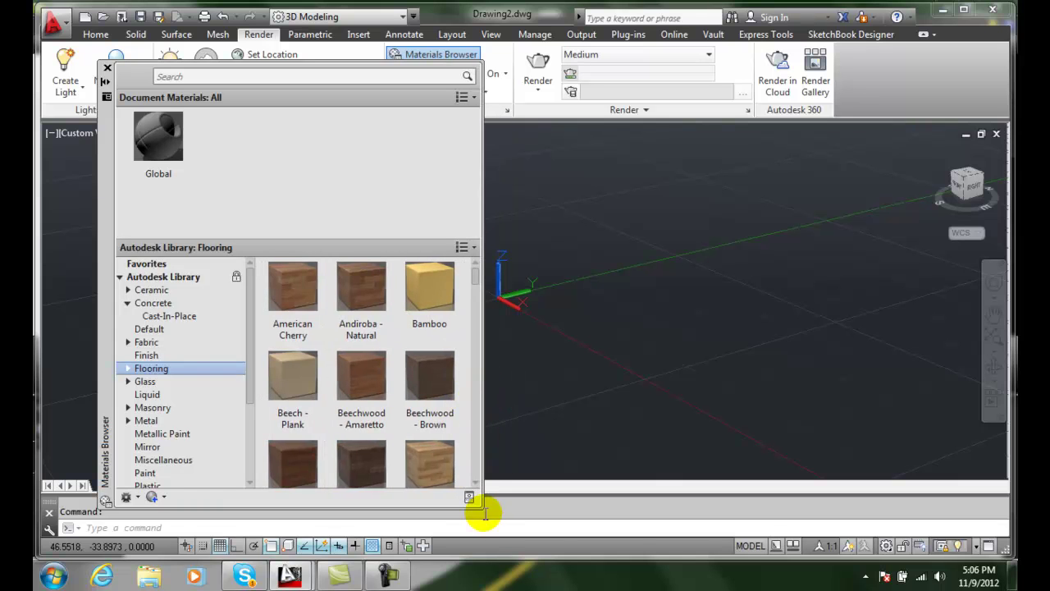
pyautogui.moveTo(481, 505); pyautogui.dragTo(492, 511)
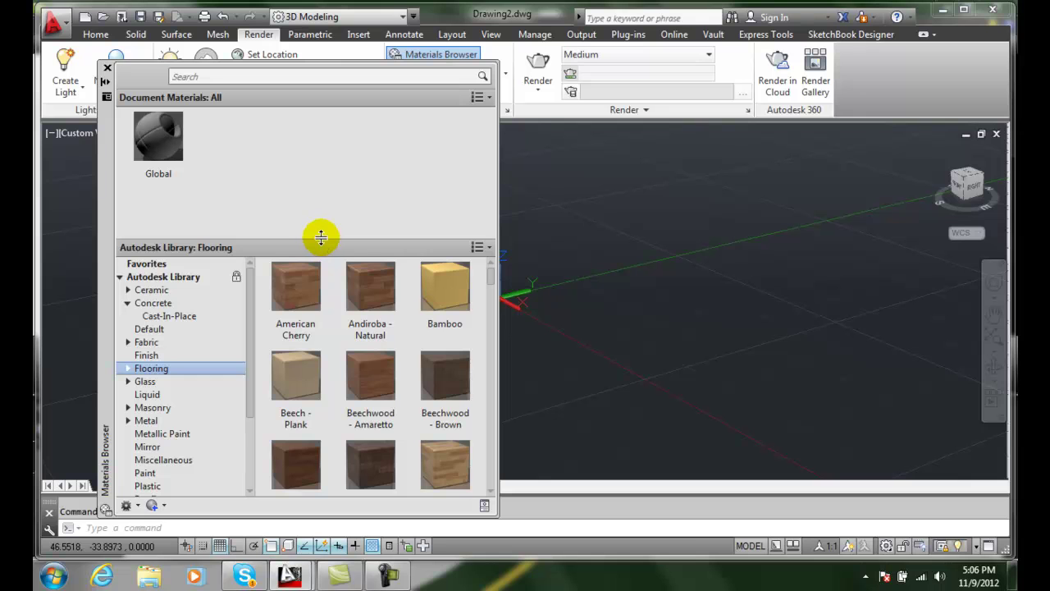
pyautogui.moveTo(321, 238); pyautogui.dragTo(322, 262)
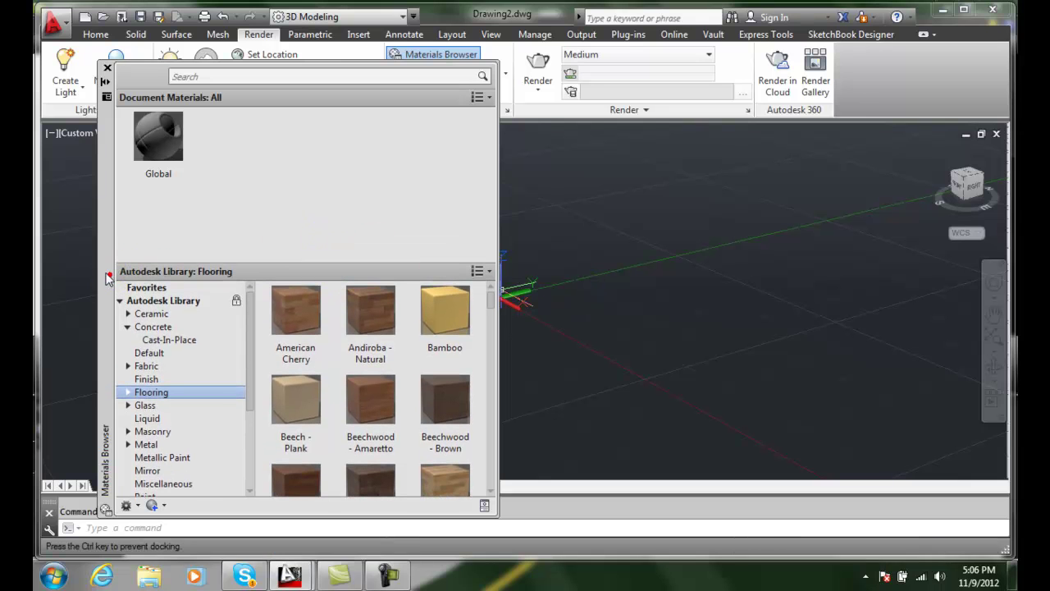
pyautogui.moveTo(111, 279); pyautogui.dragTo(91, 265)
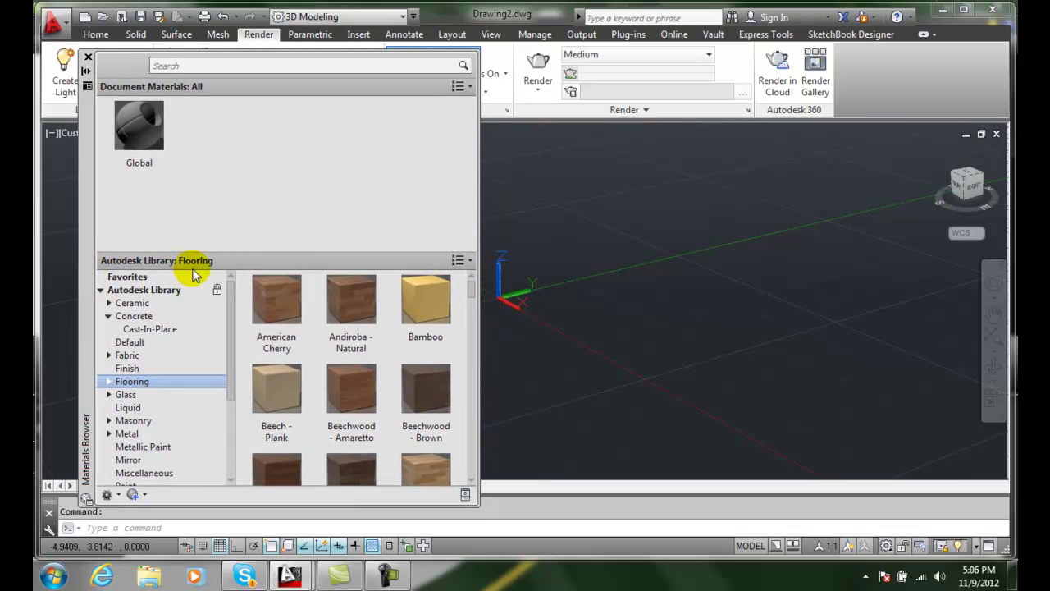
pyautogui.moveTo(239, 251); pyautogui.dragTo(245, 201)
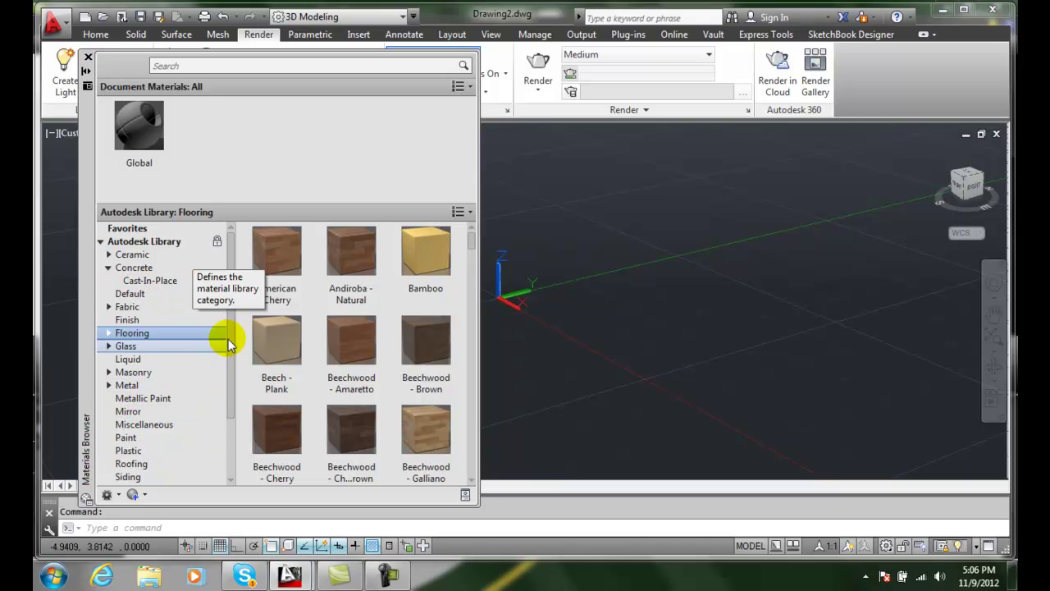
# Expand the Metal category in the library tree, then collapse it again
pyautogui.moveTo(227, 338); pyautogui.dragTo(228, 410)
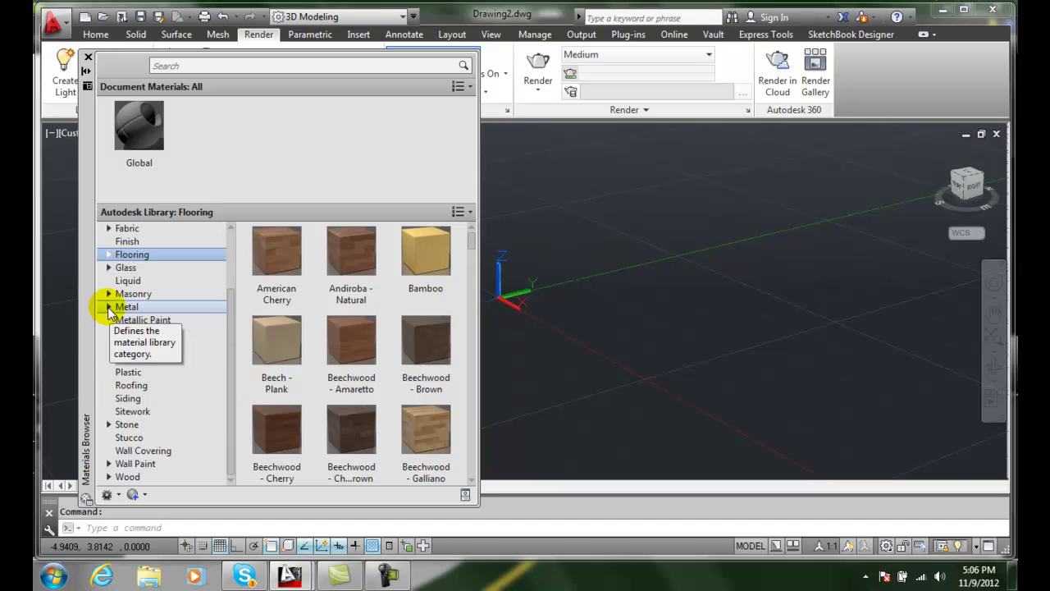
pyautogui.click(108, 308)
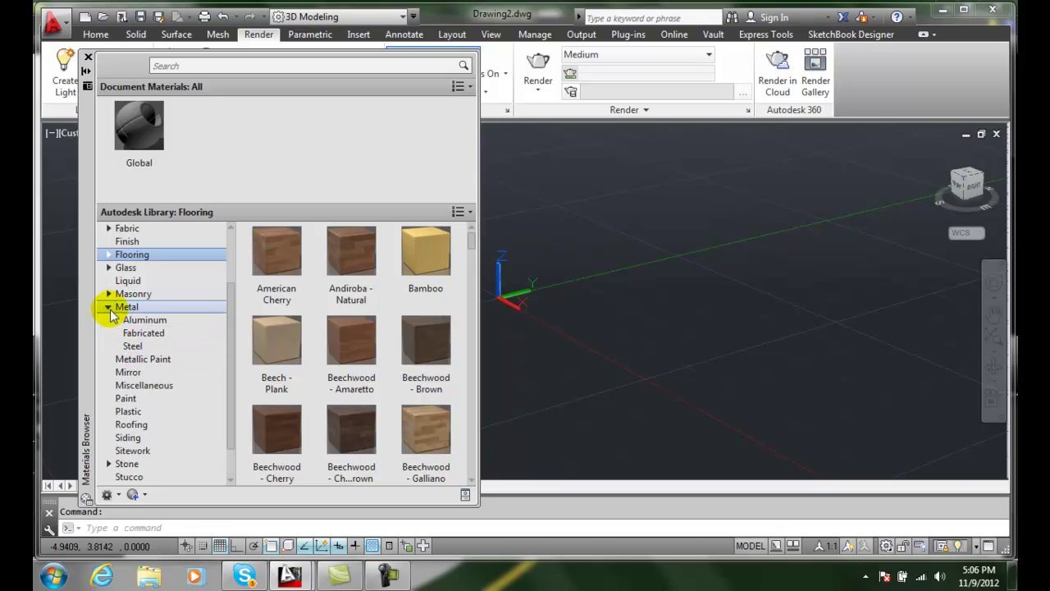
pyautogui.click(108, 307)
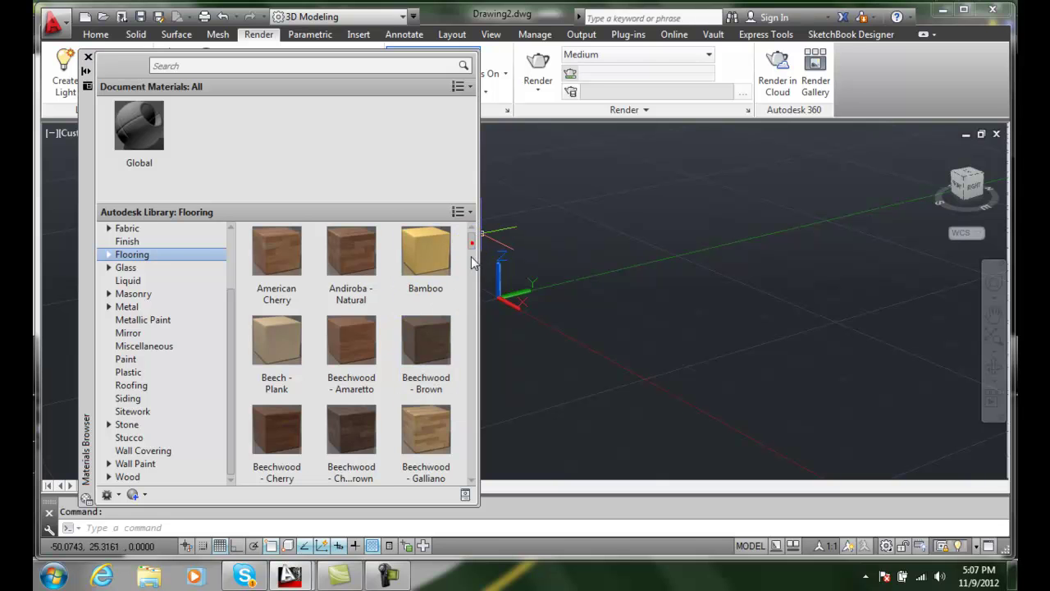
# Browse down through the Flooring swatches and back to the first ones
pyautogui.click(472, 310)
pyautogui.scroll(-3, 466, 343)
pyautogui.scroll(-3, 469, 363)
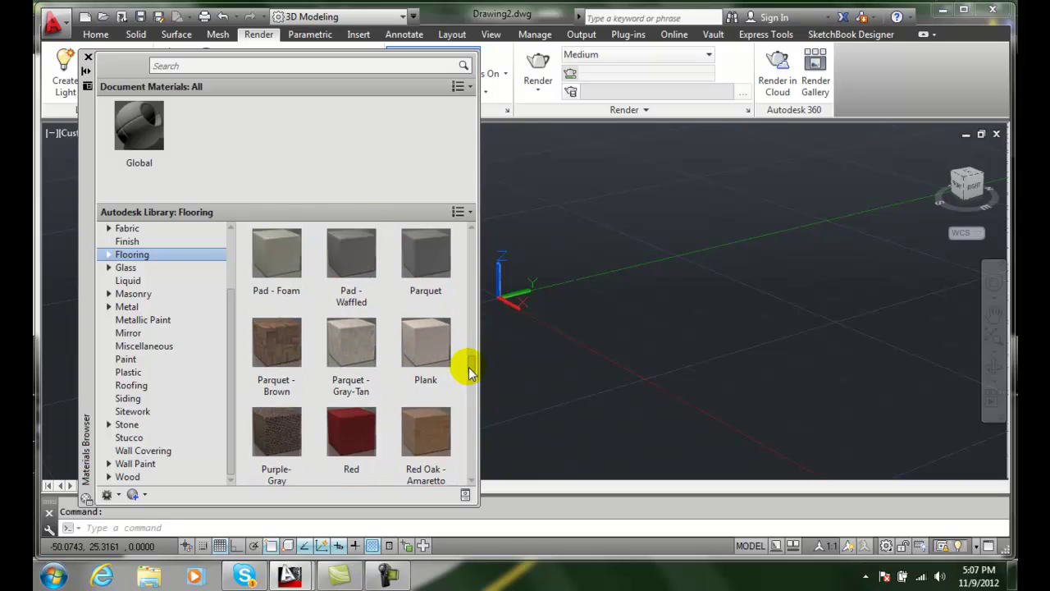
pyautogui.scroll(-3, 468, 368)
pyautogui.scroll(-2, 469, 383)
pyautogui.scroll(-1, 469, 386)
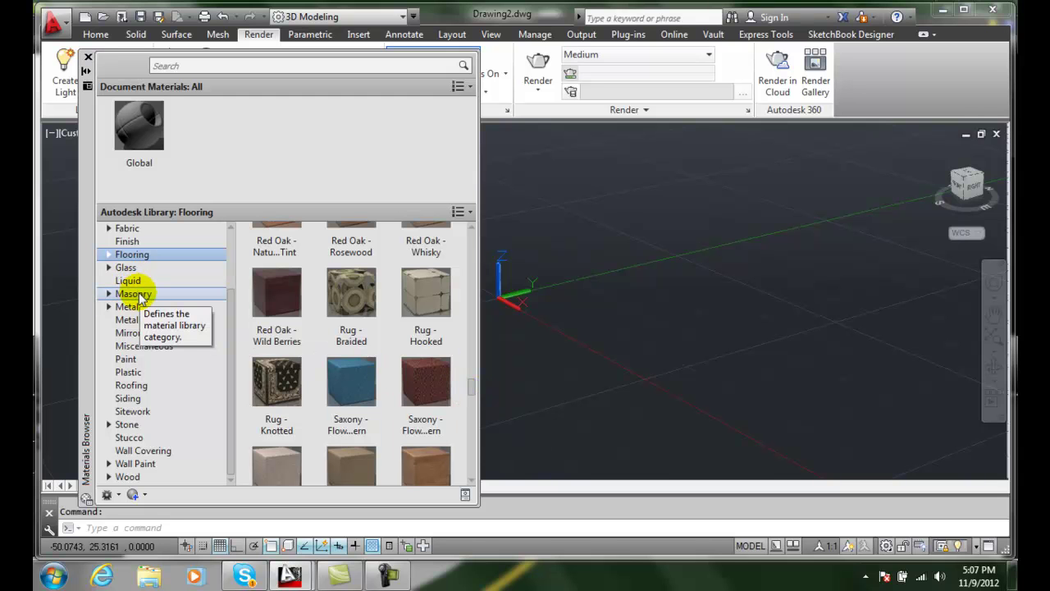
pyautogui.scroll(1, 305, 340)
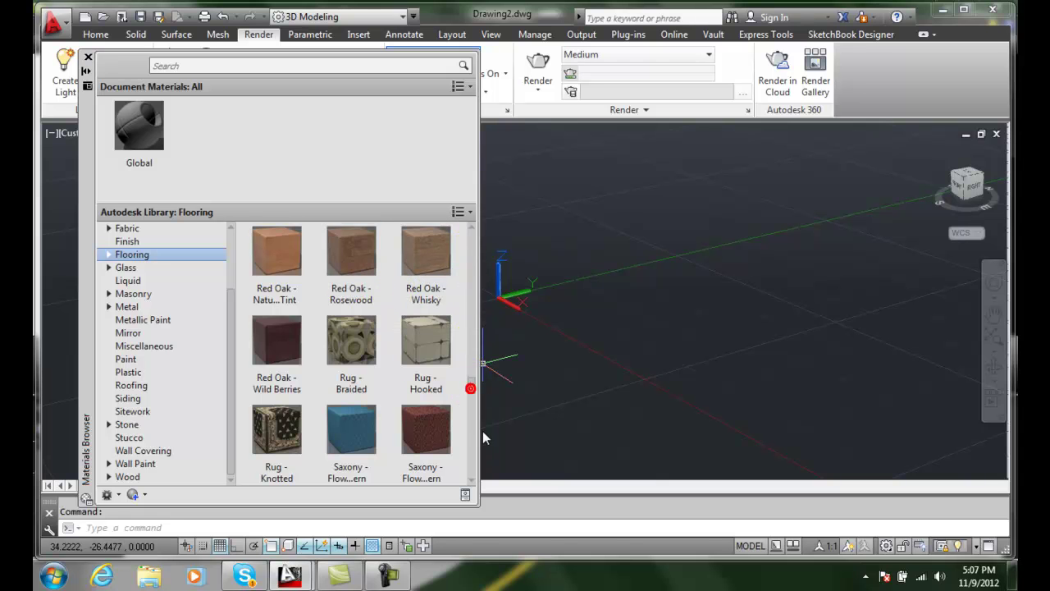
pyautogui.moveTo(482, 430)
pyautogui.mouseDown()
pyautogui.moveTo(467, 350)
pyautogui.moveTo(474, 248)
pyautogui.mouseUp()
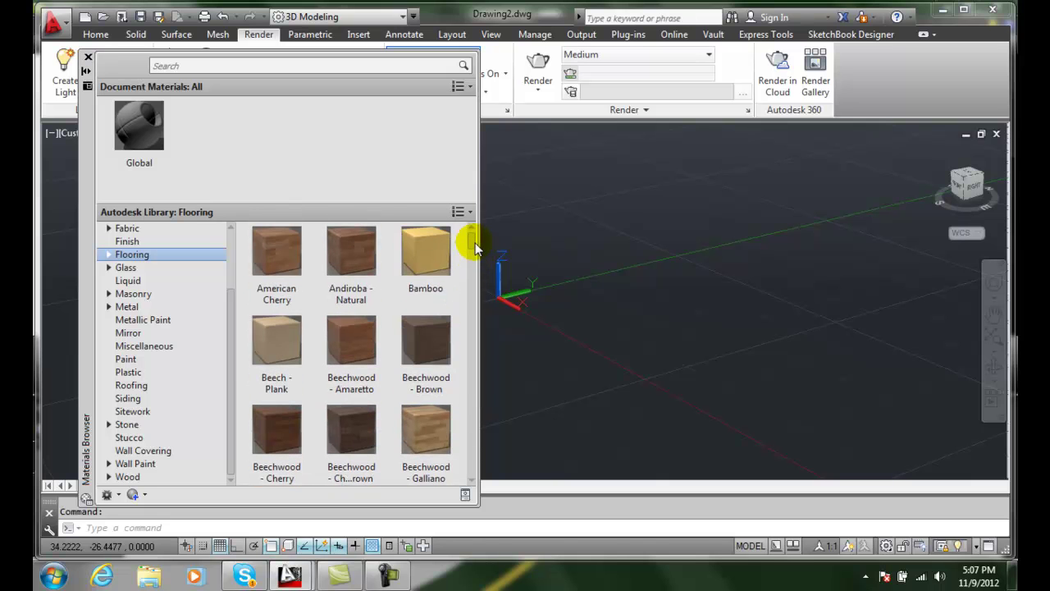
# Close and reopen the Materials Browser from the Render tab, then scroll the Flooring swatches
pyautogui.click(88, 56)
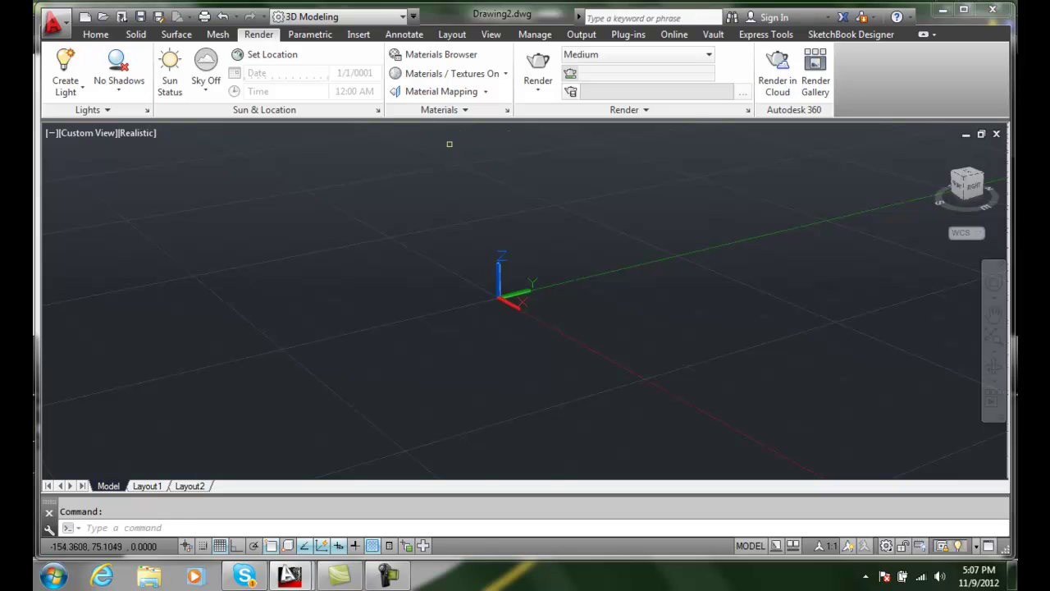
pyautogui.click(441, 55)
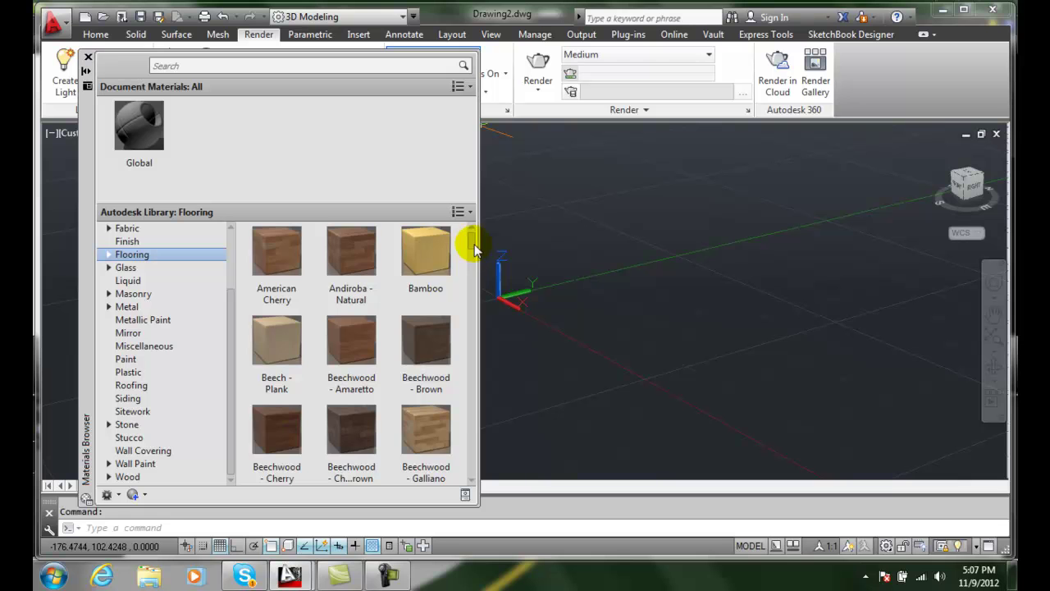
pyautogui.moveTo(472, 240)
pyautogui.mouseDown()
pyautogui.moveTo(479, 315)
pyautogui.moveTo(478, 246)
pyautogui.mouseUp()
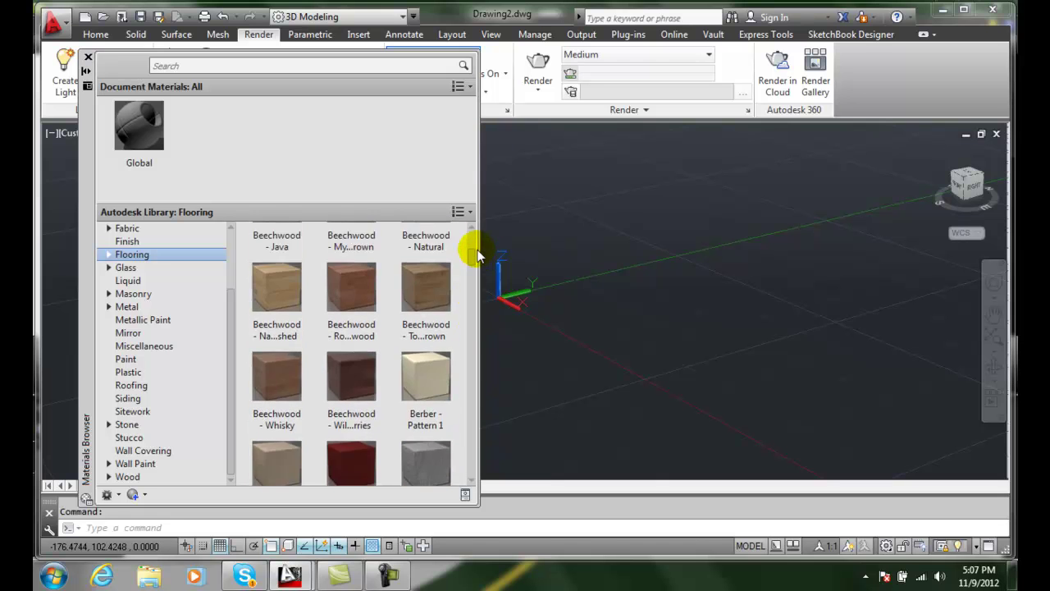